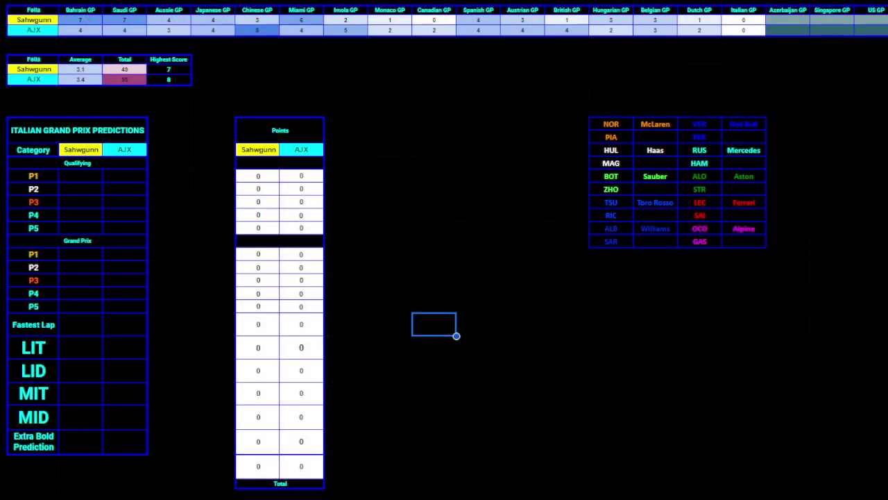
Step: Overwrite the SAR entry at the bottom of the driver list with COL
click(451, 243)
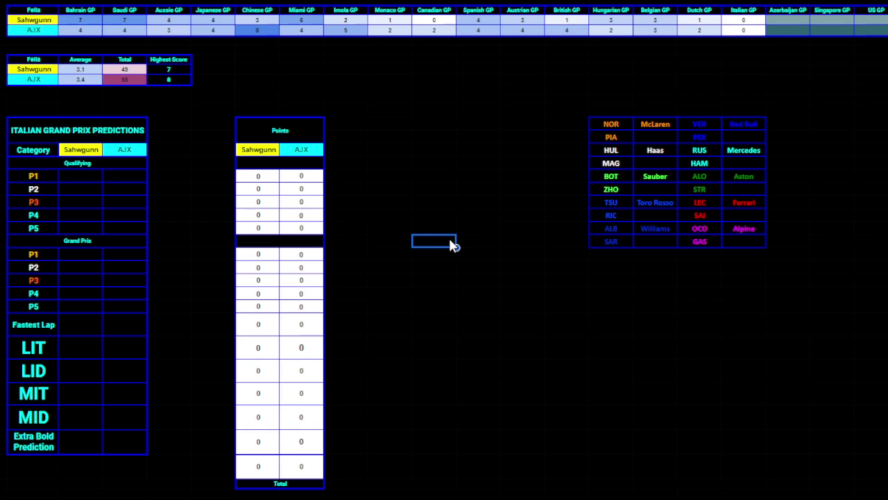
click(622, 243)
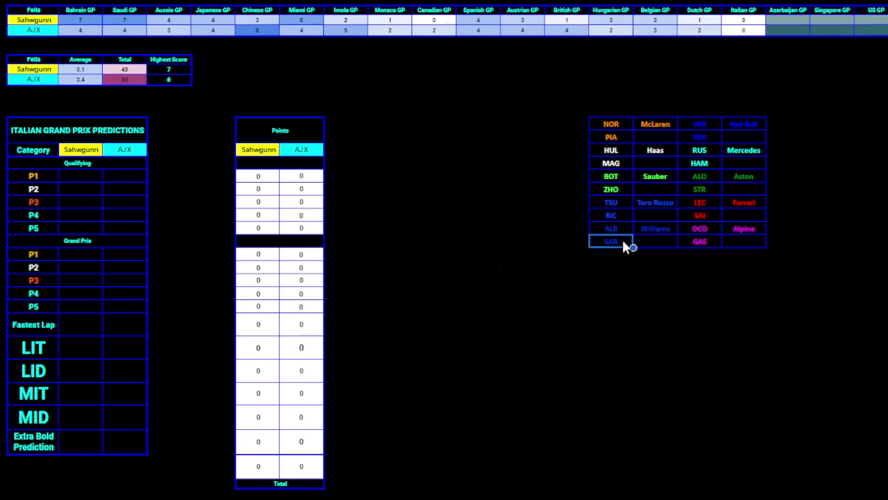
text(COL)
key(Return)
click(549, 267)
click(628, 244)
click(565, 302)
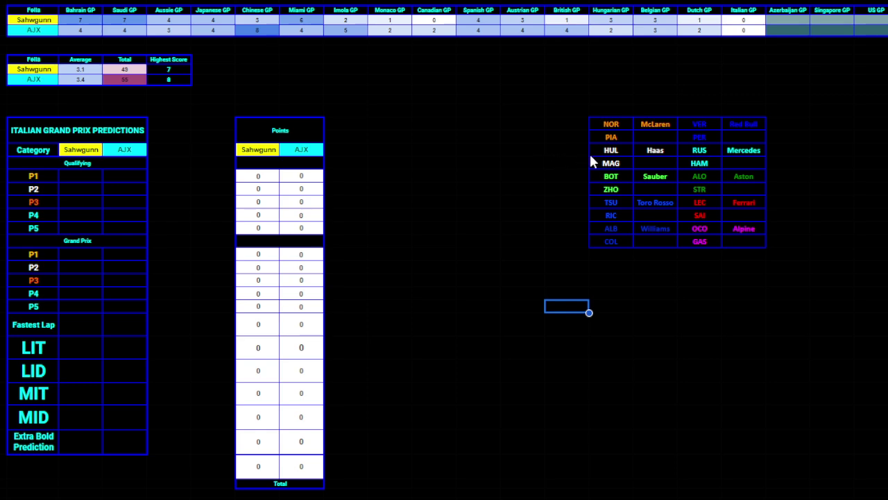
Step: Paste NOR from the driver list as both players' qualifying P1 pick
click(610, 124)
key(ctrl+c)
click(80, 176)
key(ctrl+v)
click(389, 333)
click(123, 177)
key(ctrl+v)
click(454, 334)
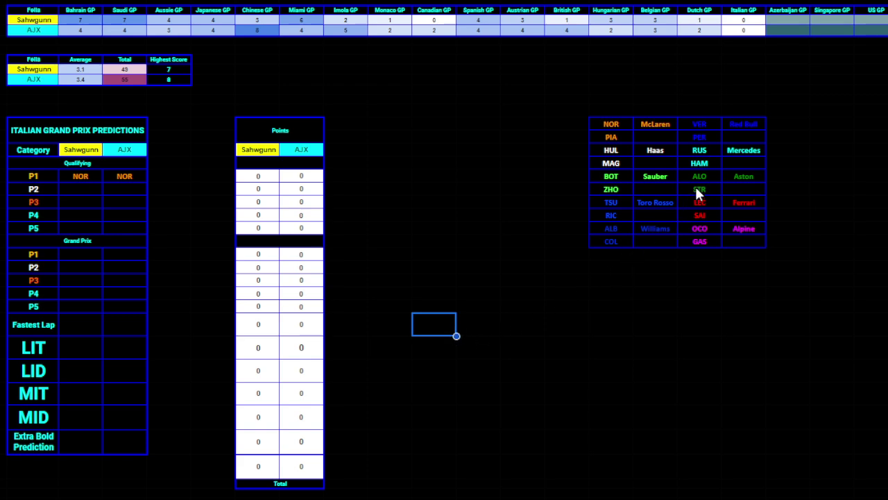
Step: Set qualifying P2 picks: VER for the first player, PIA for the second
click(716, 127)
key(ctrl+c)
click(80, 189)
key(ctrl+v)
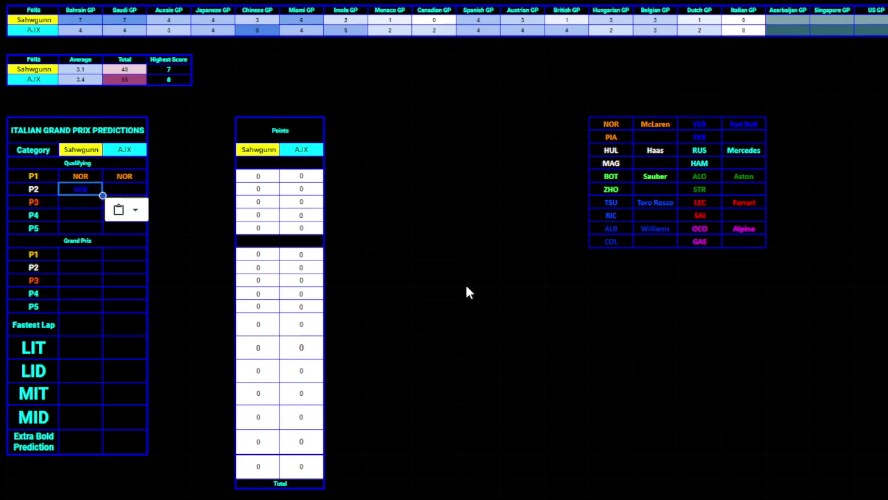
click(605, 139)
key(ctrl+c)
click(127, 190)
key(ctrl+v)
click(507, 329)
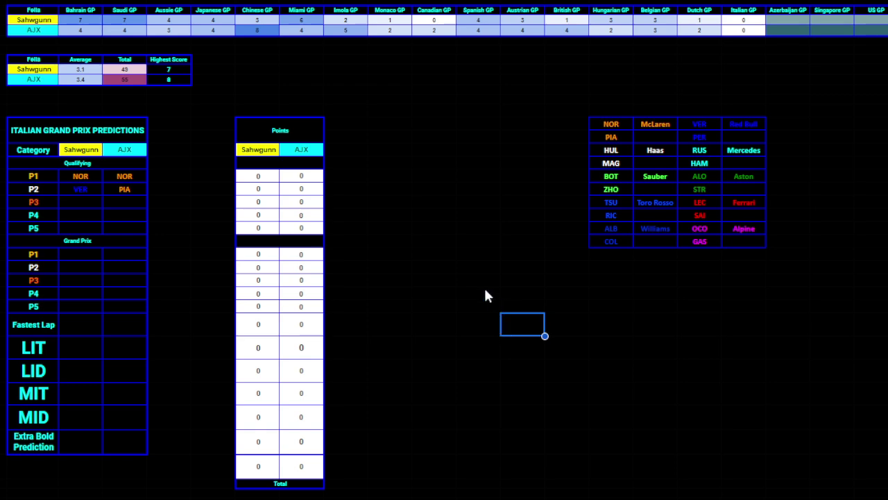
Step: Set qualifying P3 picks: LEC for the first player, VER for the second
click(697, 202)
key(ctrl+c)
click(78, 200)
key(ctrl+v)
click(565, 371)
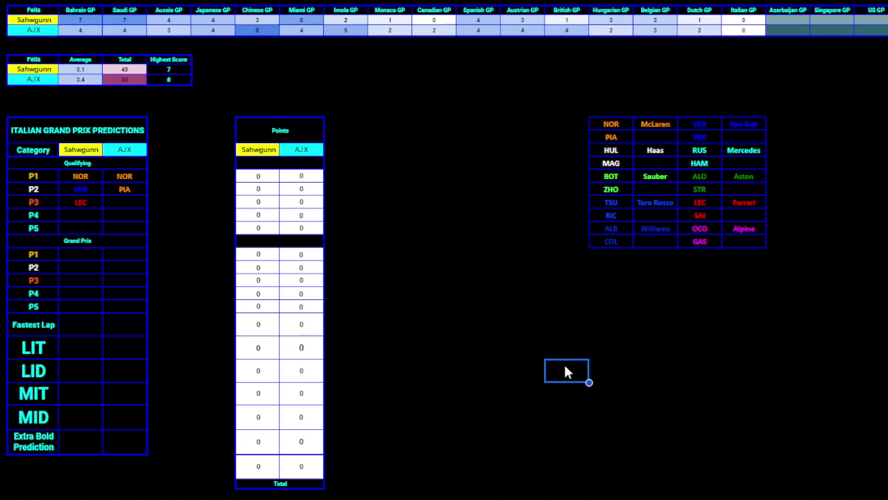
click(700, 125)
key(ctrl+c)
click(131, 200)
key(ctrl+v)
click(524, 425)
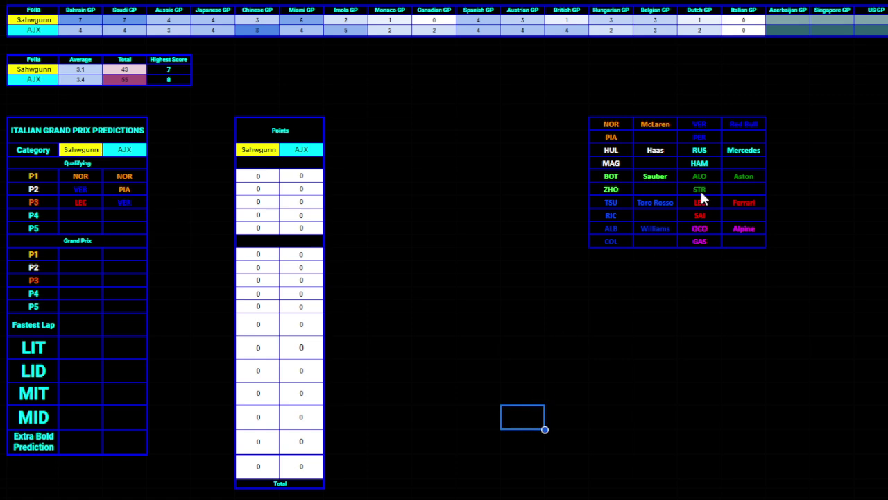
Step: Set qualifying P4 picks: PIA for the first player, LEC for the second
click(619, 139)
key(ctrl+c)
click(78, 215)
key(ctrl+v)
click(507, 347)
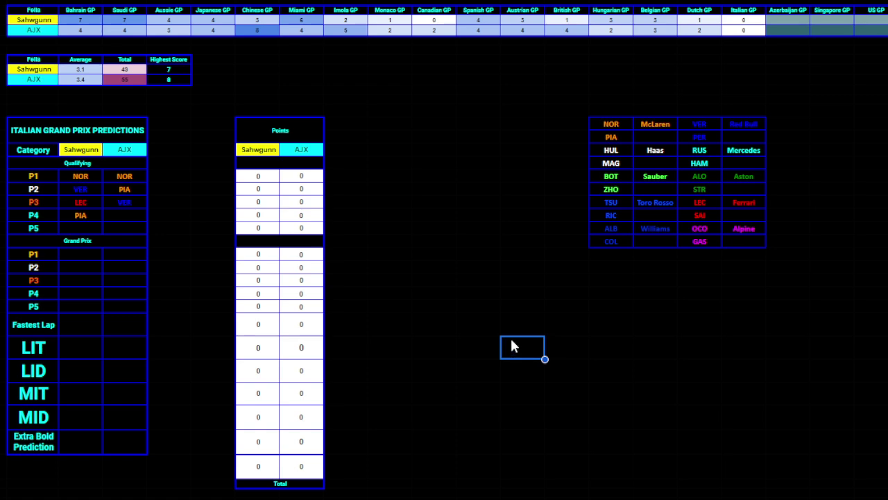
click(707, 200)
key(ctrl+c)
click(120, 216)
key(ctrl+v)
click(494, 329)
Step: Set qualifying P5 picks: SAI for the first player, RUS for the second
click(706, 215)
key(ctrl+c)
click(91, 226)
key(ctrl+v)
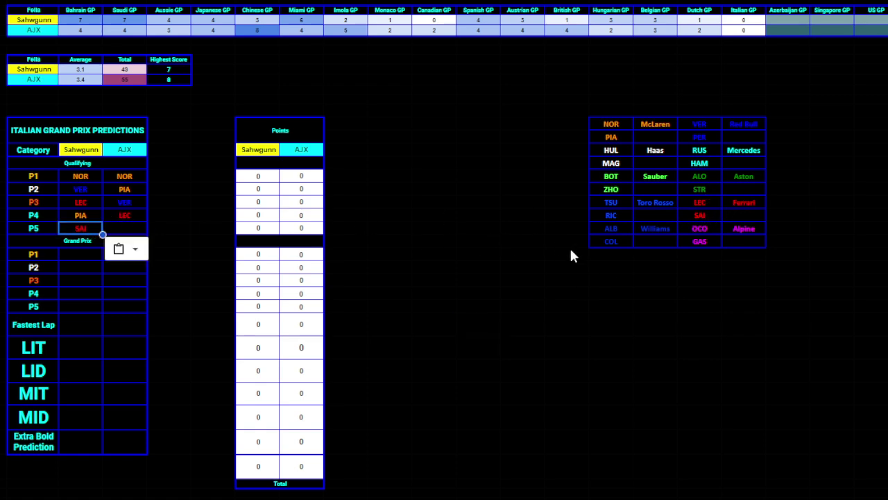
click(699, 151)
key(ctrl+c)
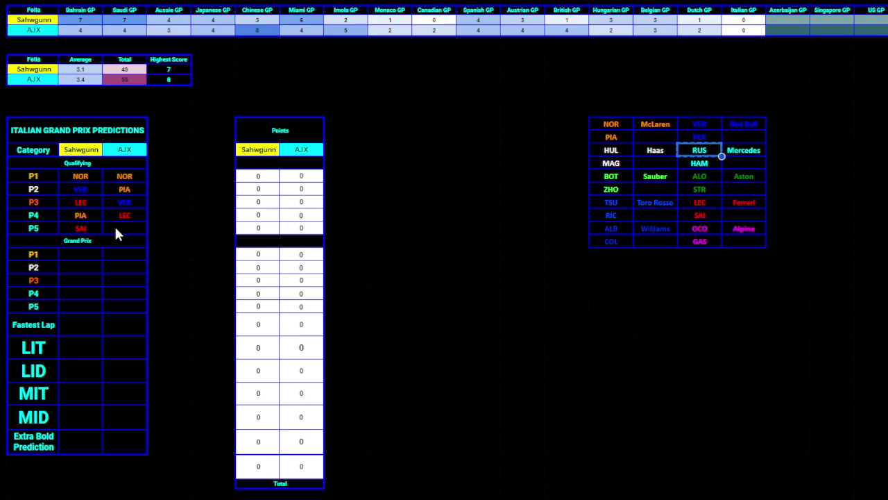
click(116, 230)
key(ctrl+v)
click(533, 374)
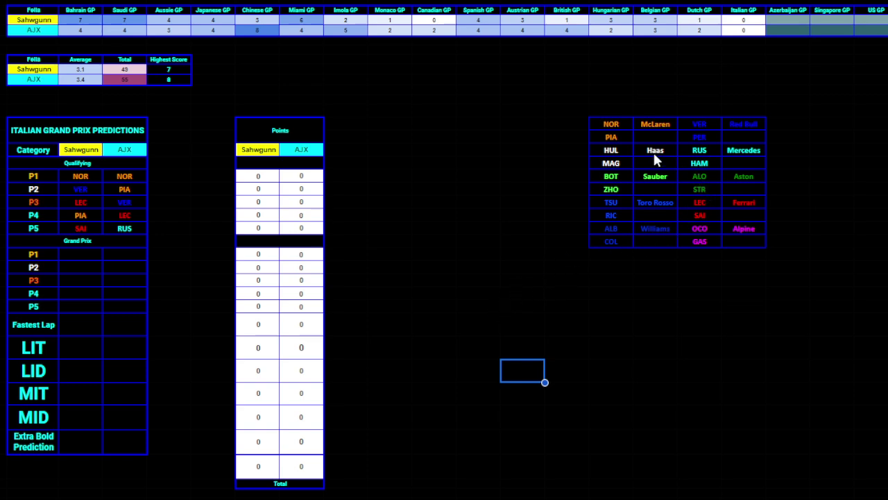
Step: Set Grand Prix P5 picks: PIA for the first player, SAI for the second
click(591, 138)
key(ctrl+c)
click(77, 305)
key(ctrl+v)
click(572, 424)
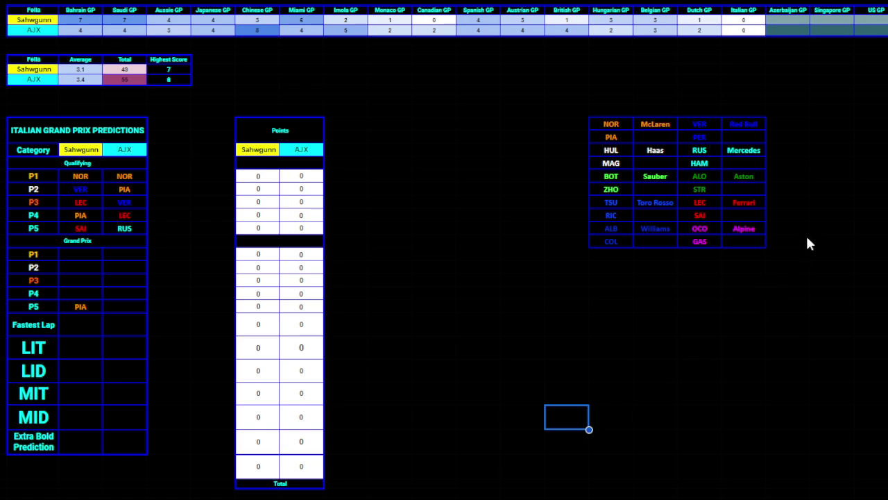
click(718, 217)
key(ctrl+c)
click(122, 306)
key(ctrl+v)
click(619, 396)
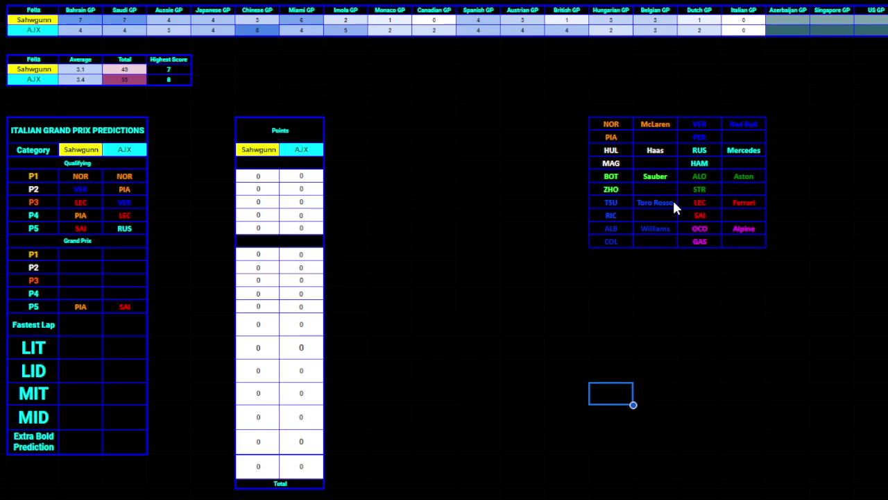
Step: Set Grand Prix P4 picks: VER for the first player, LEC for the second
click(699, 124)
key(ctrl+c)
click(82, 293)
key(ctrl+v)
click(463, 350)
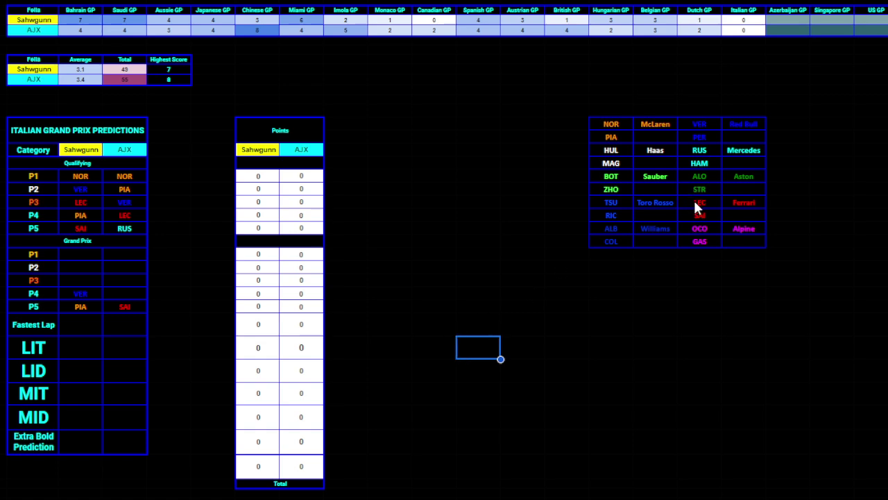
click(693, 198)
key(ctrl+c)
click(131, 291)
key(ctrl+v)
click(480, 355)
Step: Paste SAI as the first player's Grand Prix P3 pick
click(700, 215)
key(ctrl+c)
click(76, 279)
key(ctrl+v)
click(510, 359)
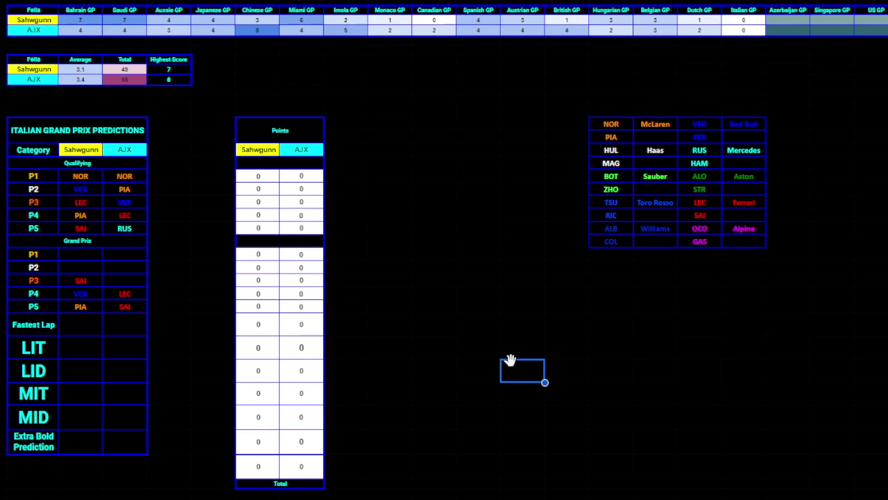
Step: Paste PIA as the second player's Grand Prix P3 pick
click(611, 138)
key(ctrl+c)
click(128, 280)
key(ctrl+v)
click(562, 347)
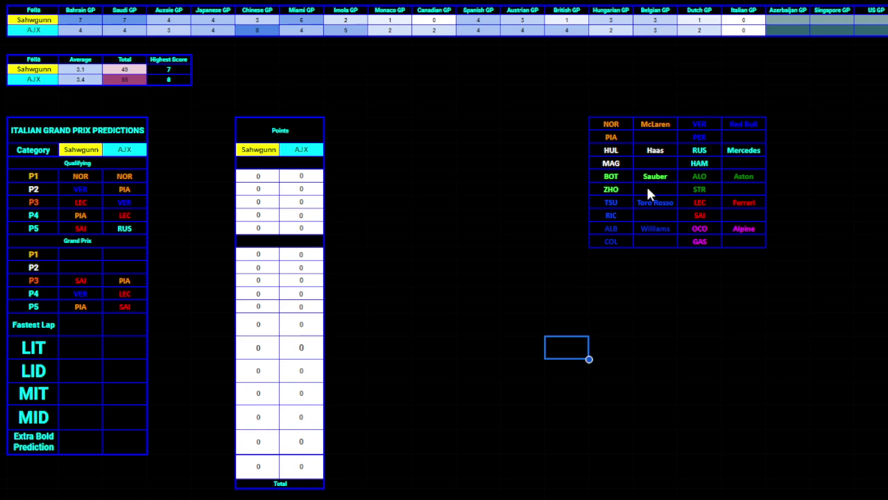
Step: Set Grand Prix P2 picks: NOR for the first player, VER for the second
click(611, 124)
key(ctrl+c)
click(80, 267)
key(ctrl+v)
click(496, 372)
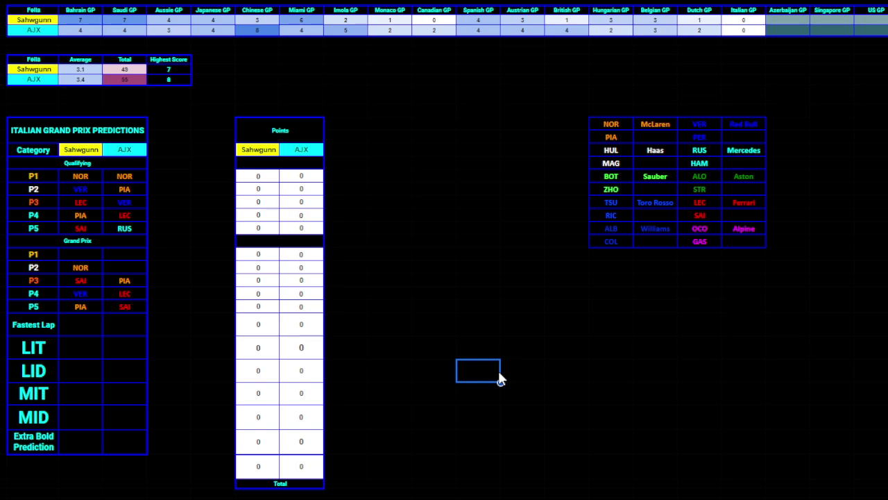
click(705, 124)
key(ctrl+c)
click(97, 264)
click(108, 268)
key(ctrl+v)
click(496, 371)
Step: Set Grand Prix winner picks: LEC for the first player, NOR for the second
click(702, 205)
key(ctrl+c)
click(84, 245)
click(82, 255)
key(ctrl+v)
click(618, 126)
key(ctrl+c)
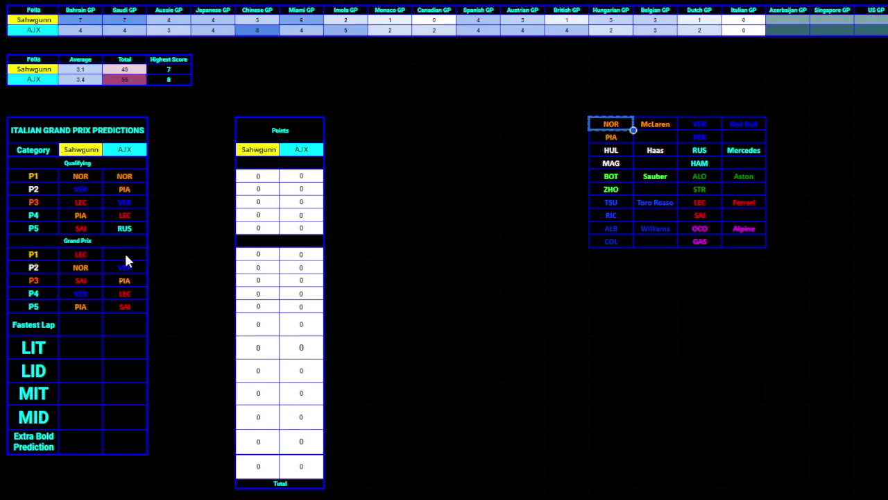
click(126, 256)
key(ctrl+v)
click(490, 340)
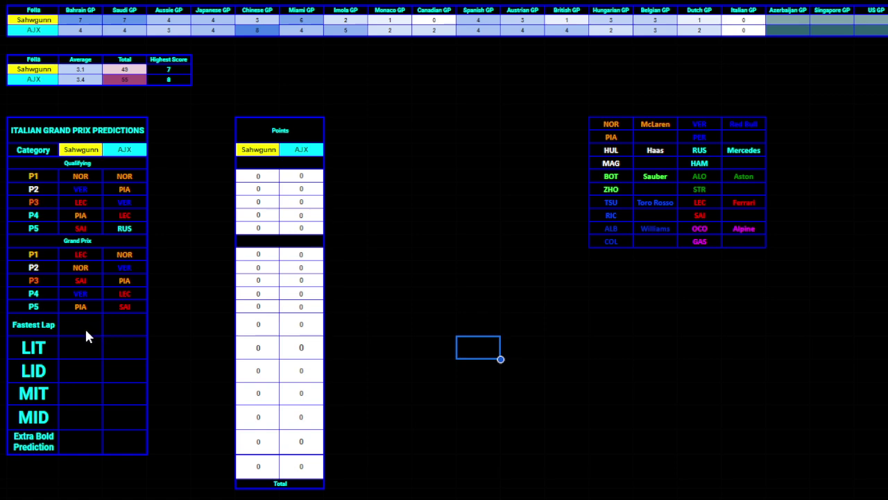
Step: Copy each player's existing NOR and VER race picks into their Fastest Lap cells (second player NOR, first player VER)
click(125, 255)
key(ctrl+c)
click(123, 323)
key(ctrl+v)
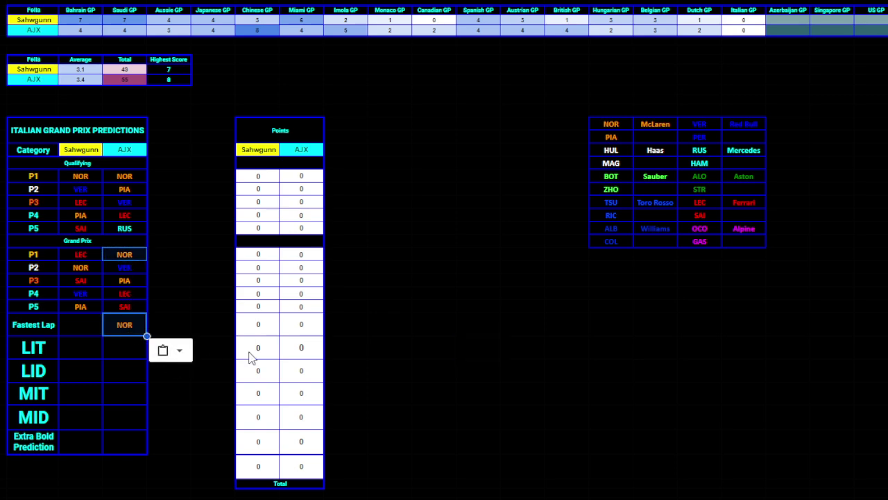
click(85, 295)
key(ctrl+c)
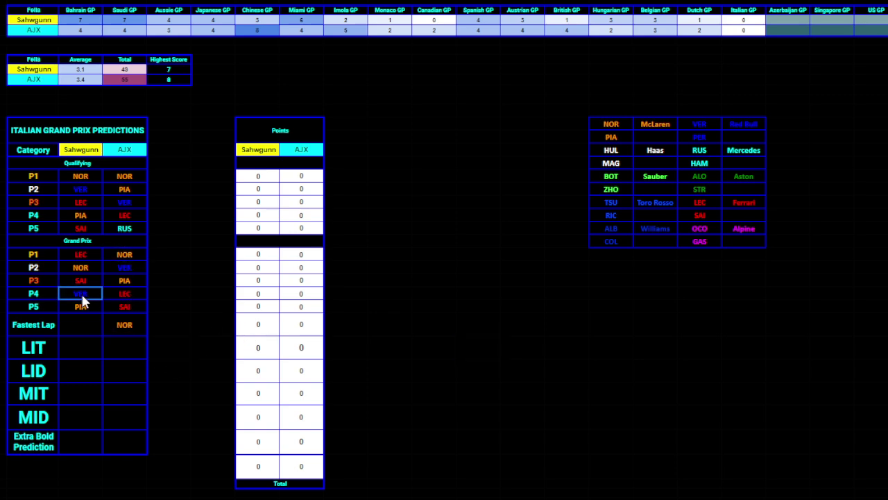
click(81, 324)
key(ctrl+v)
click(187, 401)
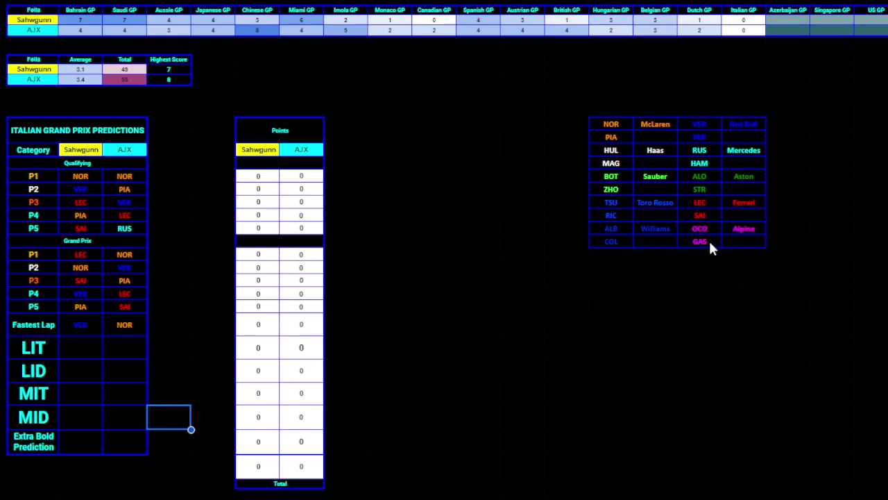
Step: Paste Aston from the team table as the first player's LIT pick
click(741, 176)
key(ctrl+c)
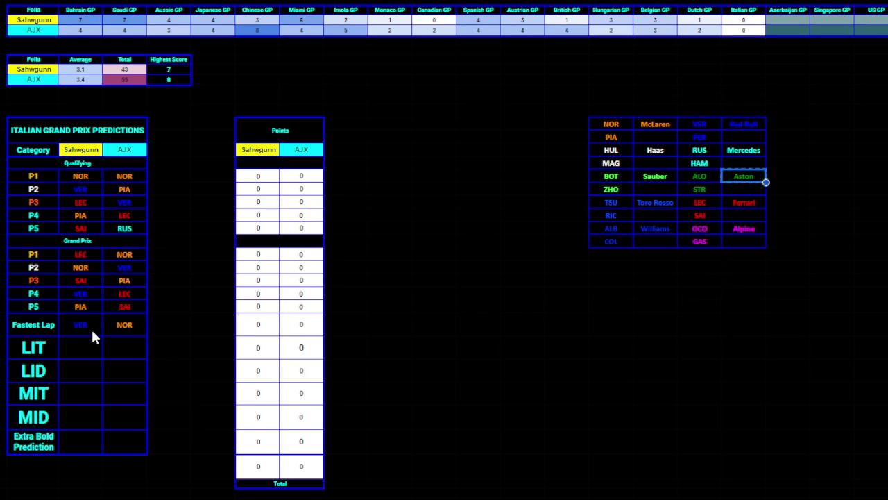
click(89, 347)
key(ctrl+v)
click(464, 406)
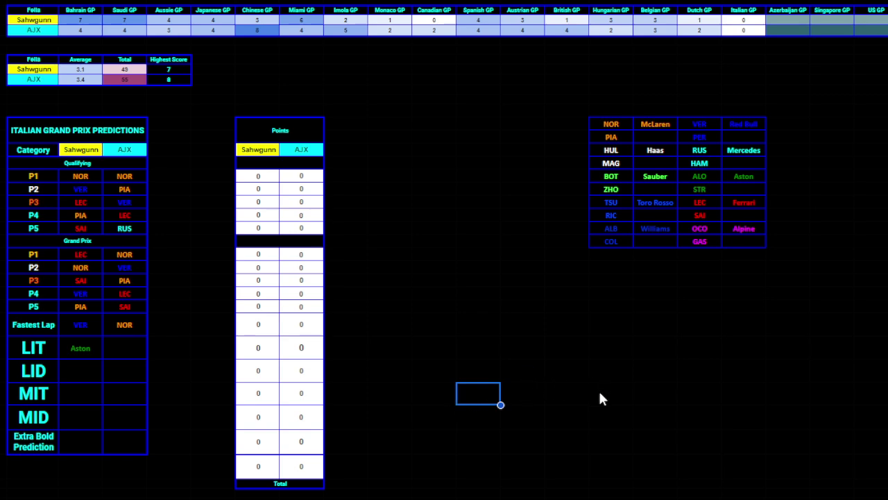
Step: Paste Alpine from the team table as the second player's LIT pick
click(742, 228)
key(ctrl+c)
click(125, 348)
key(ctrl+v)
click(610, 417)
click(450, 416)
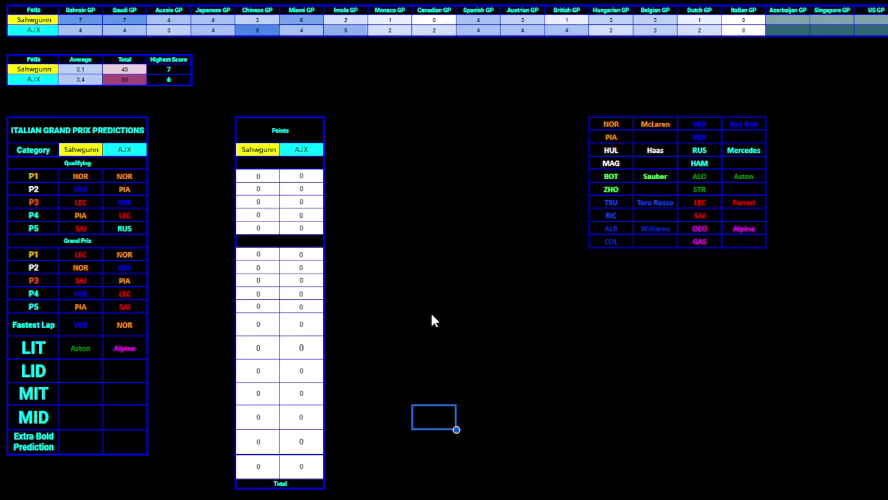
drag(438, 302, 499, 329)
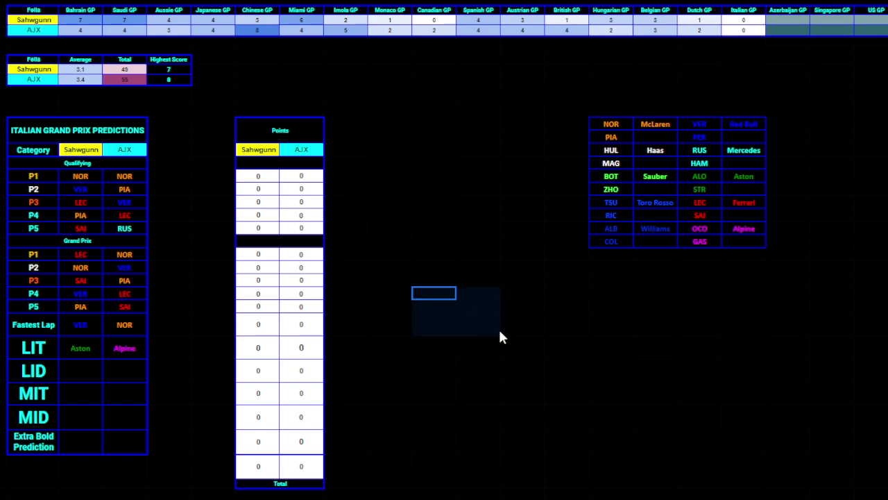
click(594, 351)
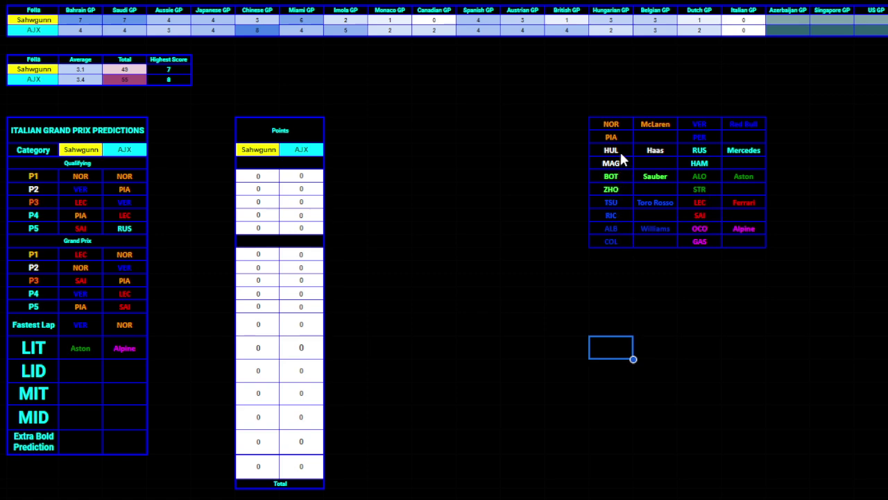
Step: Paste STR from the driver table as the first player's LID pick
click(699, 189)
key(ctrl+c)
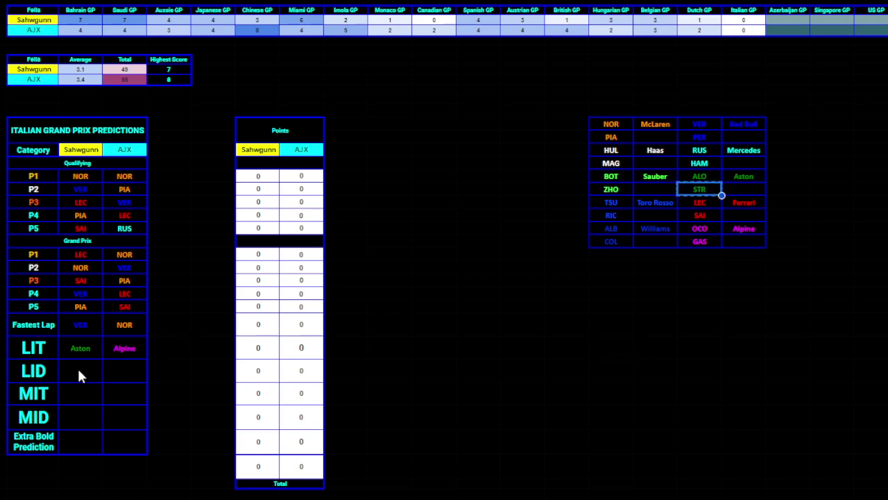
click(79, 371)
key(ctrl+v)
click(654, 442)
click(505, 397)
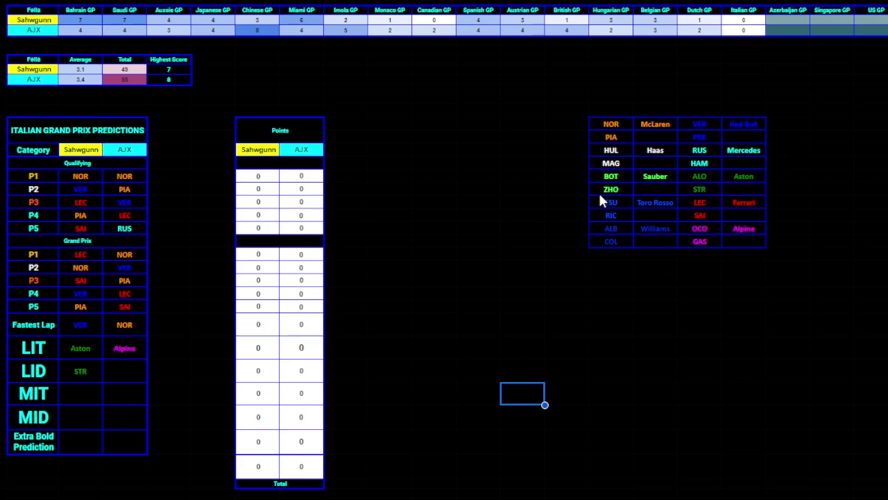
Step: Paste RIC from the driver grid into the second player's LID cell
click(624, 215)
key(ctrl+c)
click(134, 368)
key(ctrl+v)
click(496, 399)
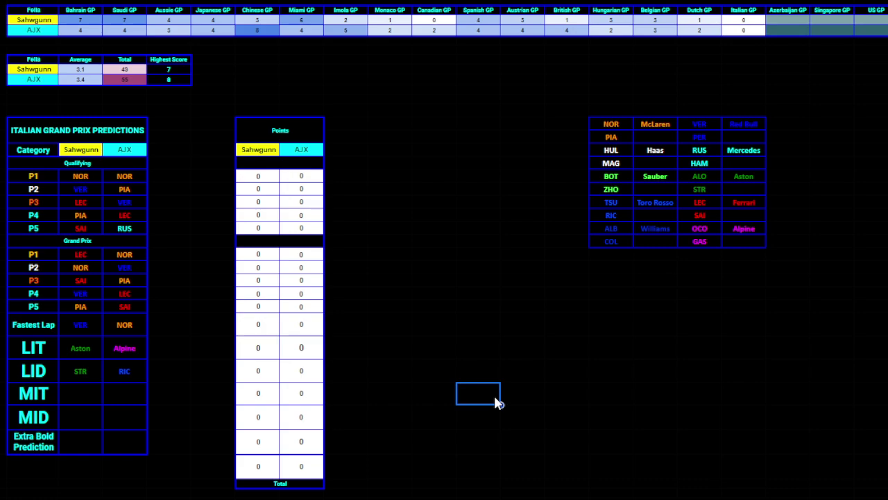
Step: Copy Haas from the team grid into Sahwgunn's MIT cell
click(655, 152)
key(ctrl+c)
click(98, 403)
key(ctrl+v)
click(567, 418)
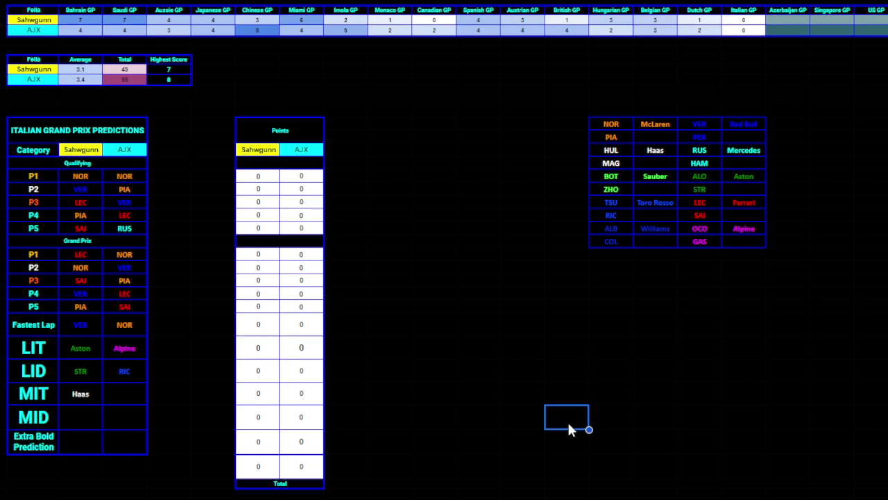
Step: Paste Williams as AJX's MIT pick, undoing the accidental paste over RIC
click(636, 231)
key(ctrl+c)
click(118, 378)
key(ctrl+v)
key(ctrl+z)
click(131, 394)
key(ctrl+v)
click(423, 398)
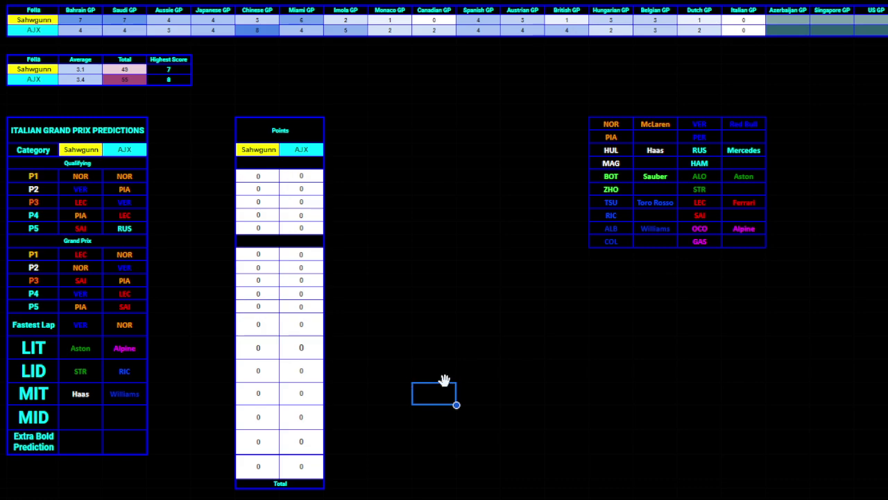
Step: Copy RIC from the driver grid into Sahwgunn's MID cell
click(628, 215)
key(ctrl+c)
click(86, 421)
key(ctrl+v)
click(586, 426)
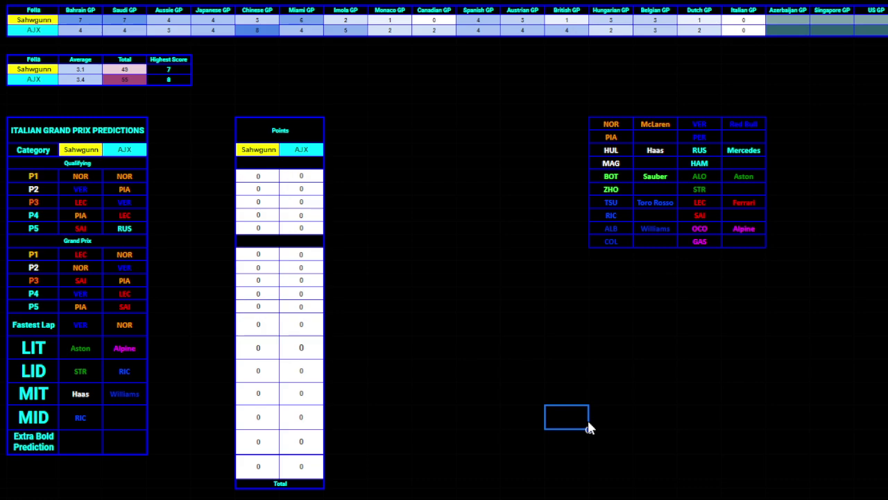
Step: Paste ALB as AJX's MID pick, undoing the mistaken paste over Williams
click(621, 226)
key(ctrl+c)
click(121, 398)
key(ctrl+v)
key(ctrl+z)
click(127, 414)
click(437, 416)
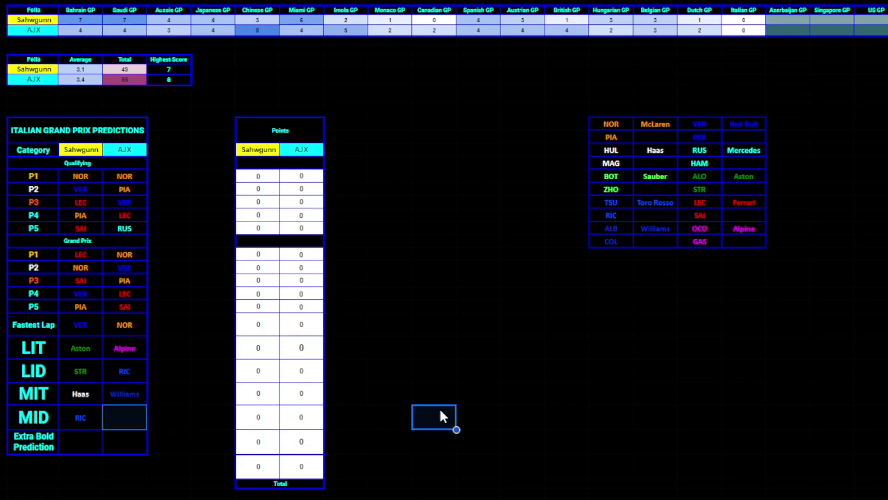
click(117, 419)
key(ctrl+v)
click(430, 405)
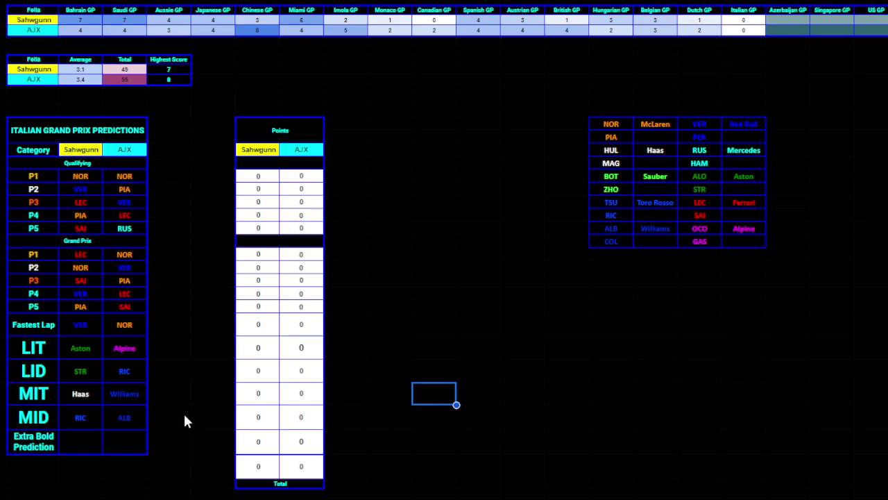
Step: Enter ANTONELLI 2025 in AJX's Extra Bold Prediction cell
click(94, 441)
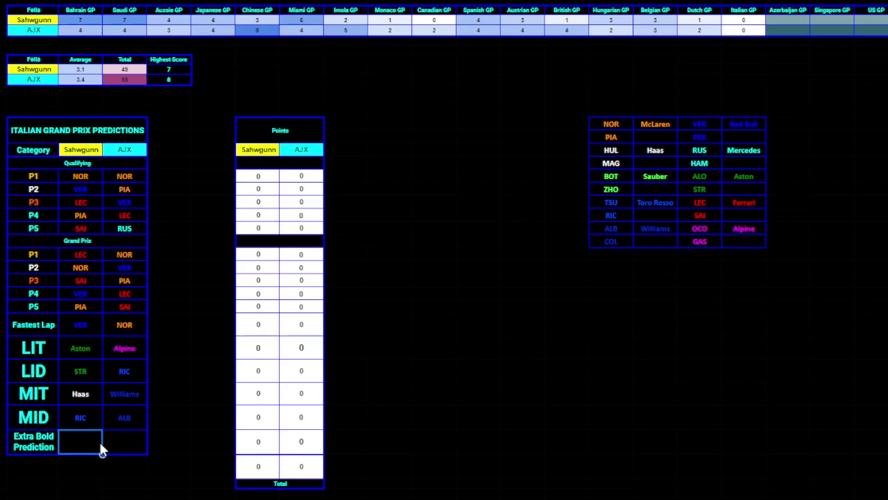
key(Tab)
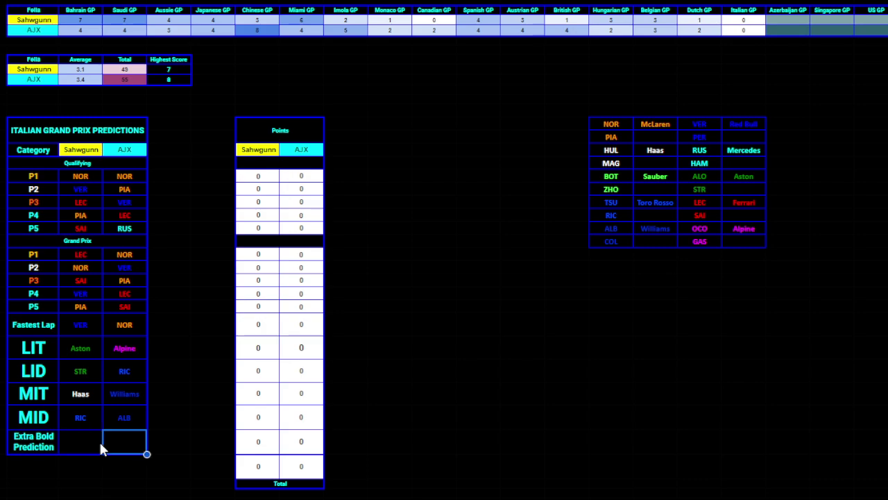
text(ANTONELLI FOR)
key(BackSpace)
key(BackSpace)
key(BackSpace)
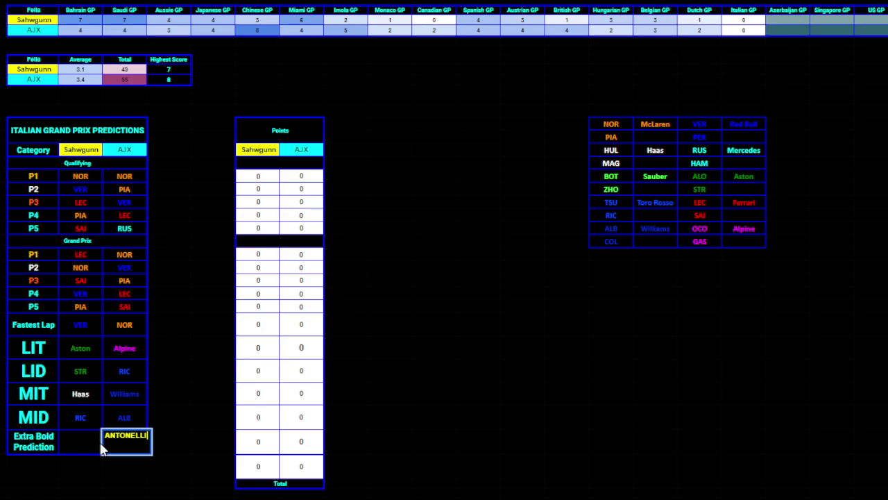
text(2N)
key(BackSpace)
text(025)
key(Tab)
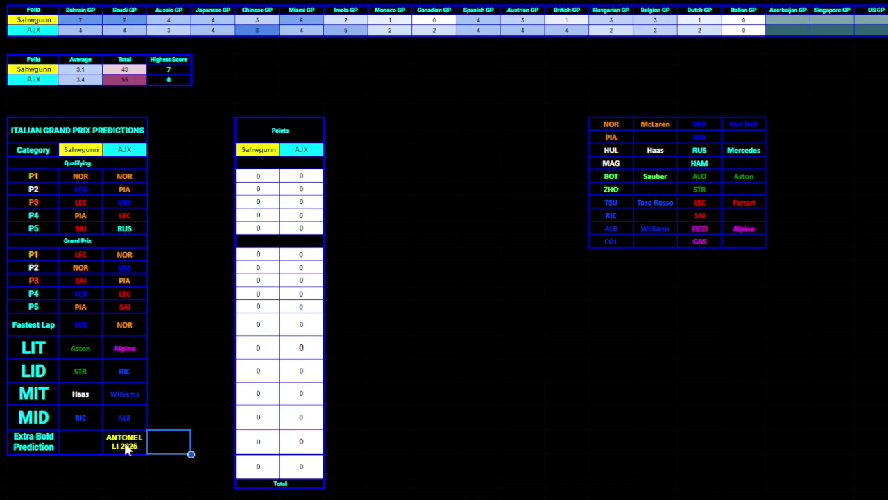
Step: Decrease the font size of the ANTONELLI 2025 cell so it fits
click(126, 448)
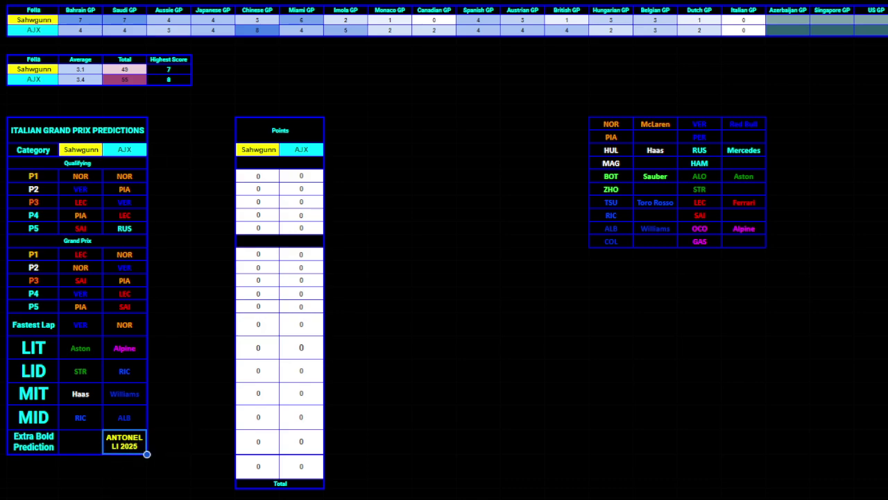
key(ctrl+shift+comma)
click(483, 376)
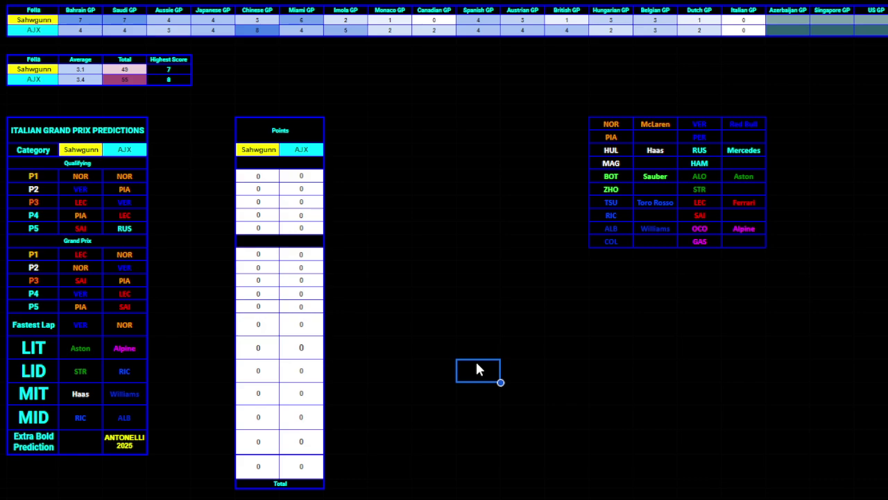
Step: Enter 'Improved racing' in Sahwgunn's Extra Bold Prediction cell
click(81, 452)
text(Improved racing)
key(Return)
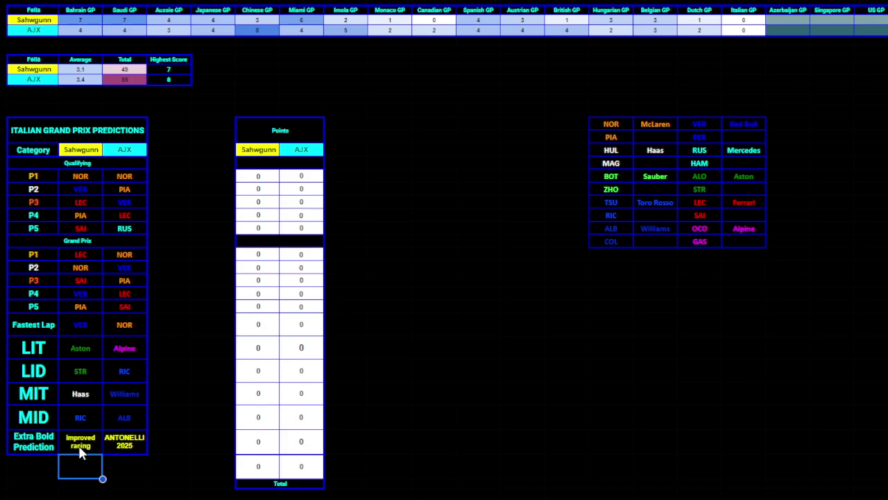